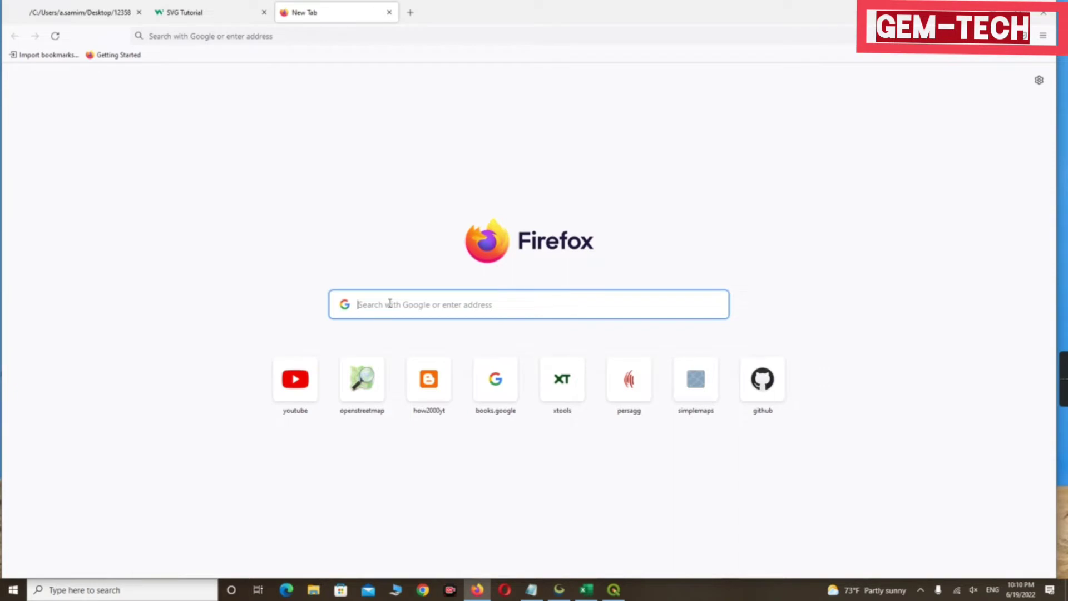
text(O)
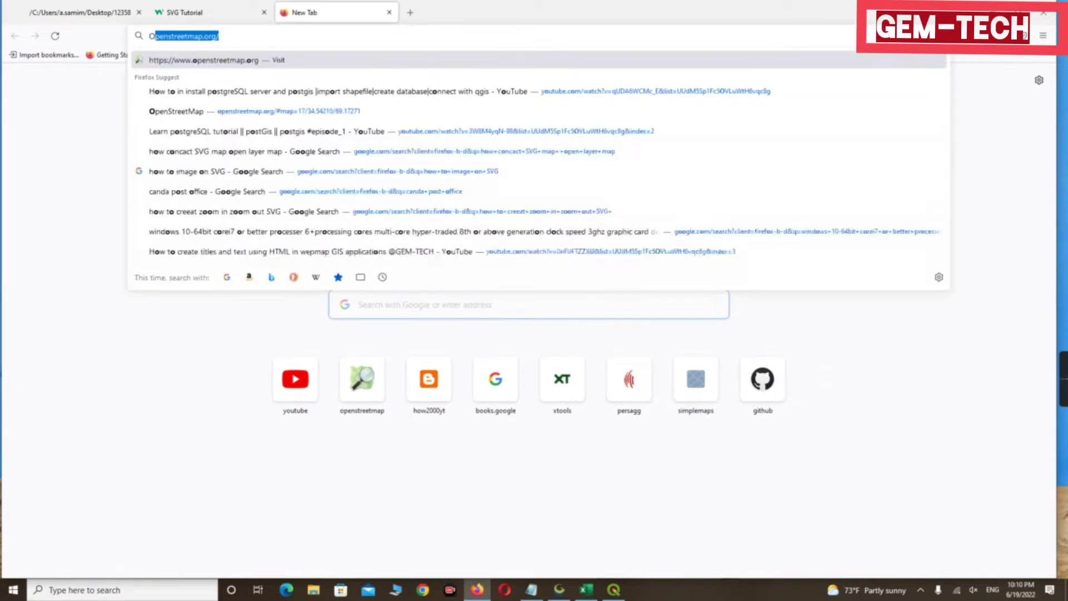
text(P)
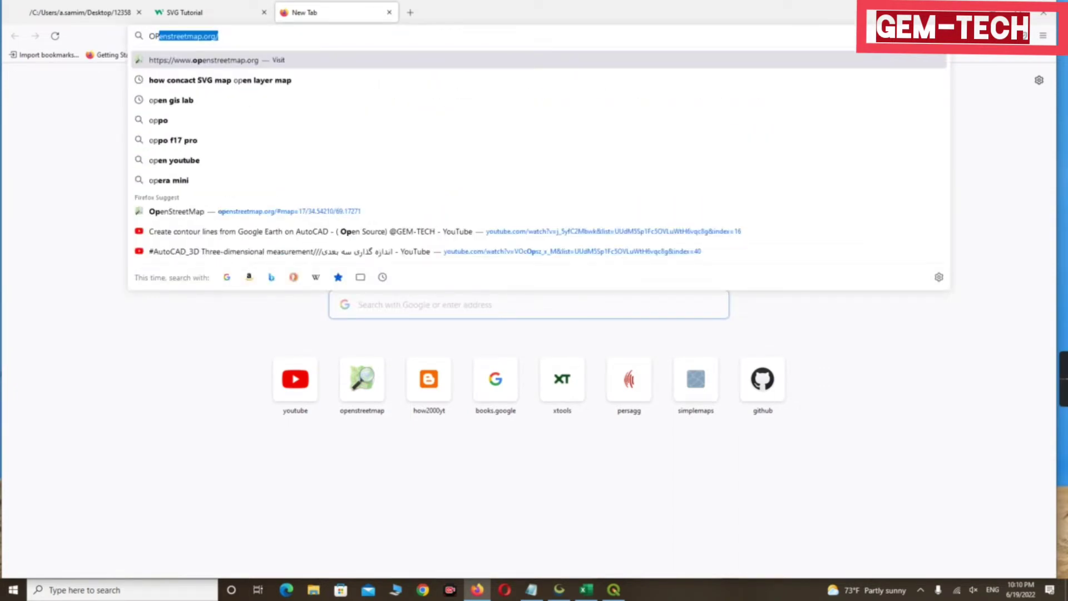
text(EN)
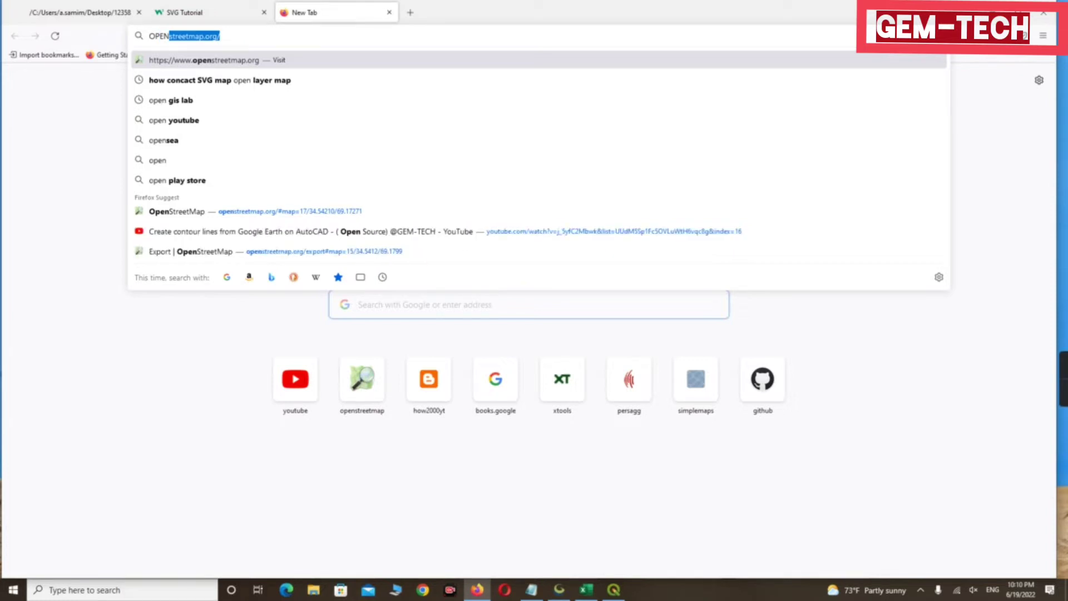
- Load openstreetmap.org from the Firefox address bar suggestion
key(Return)
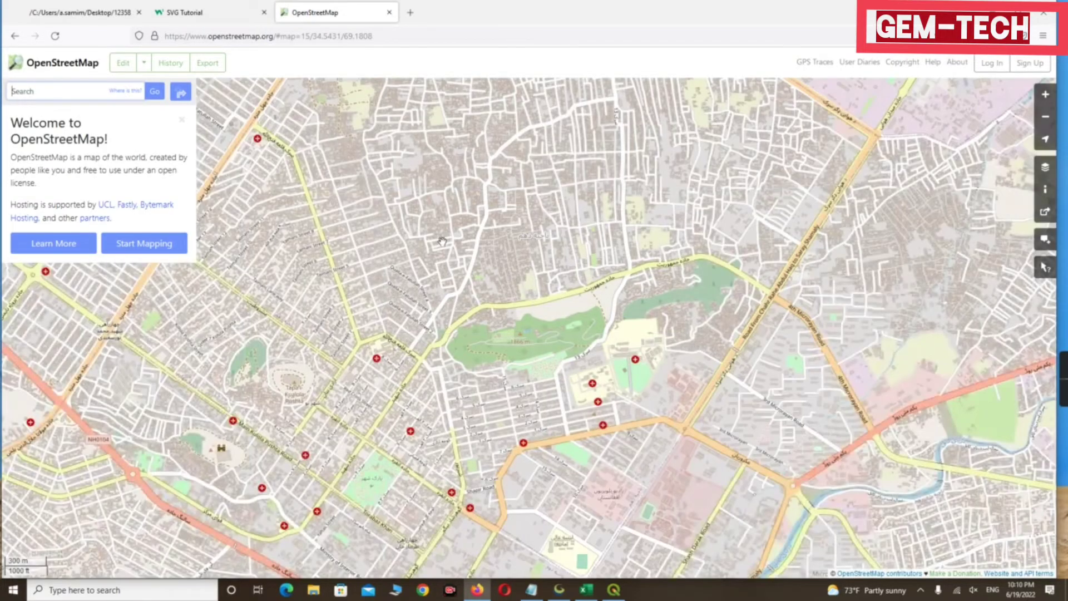
scroll(455, 242, down, 3)
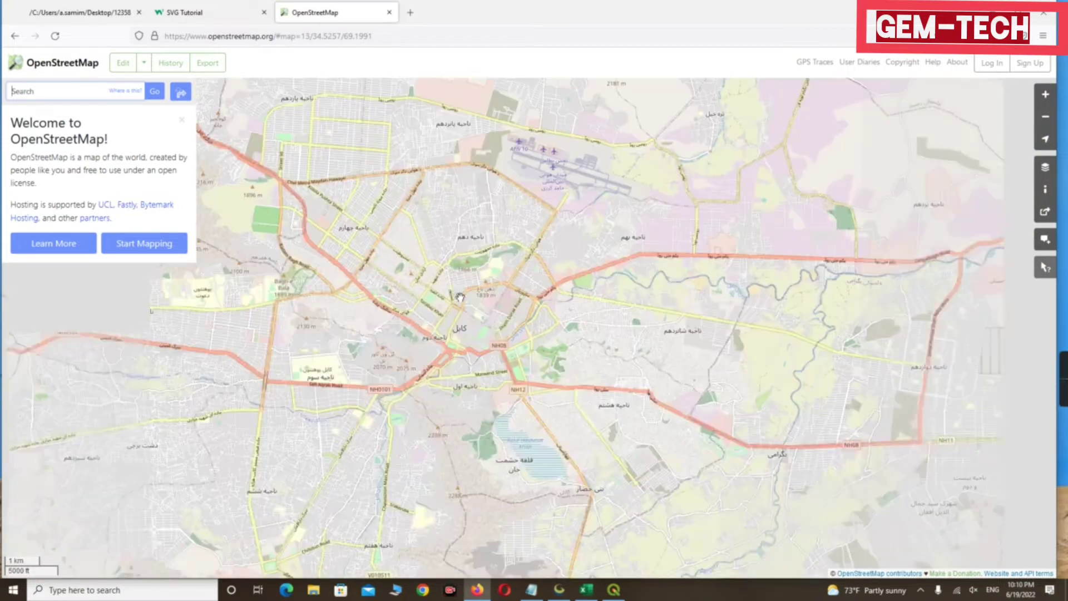
scroll(472, 259, up, 2)
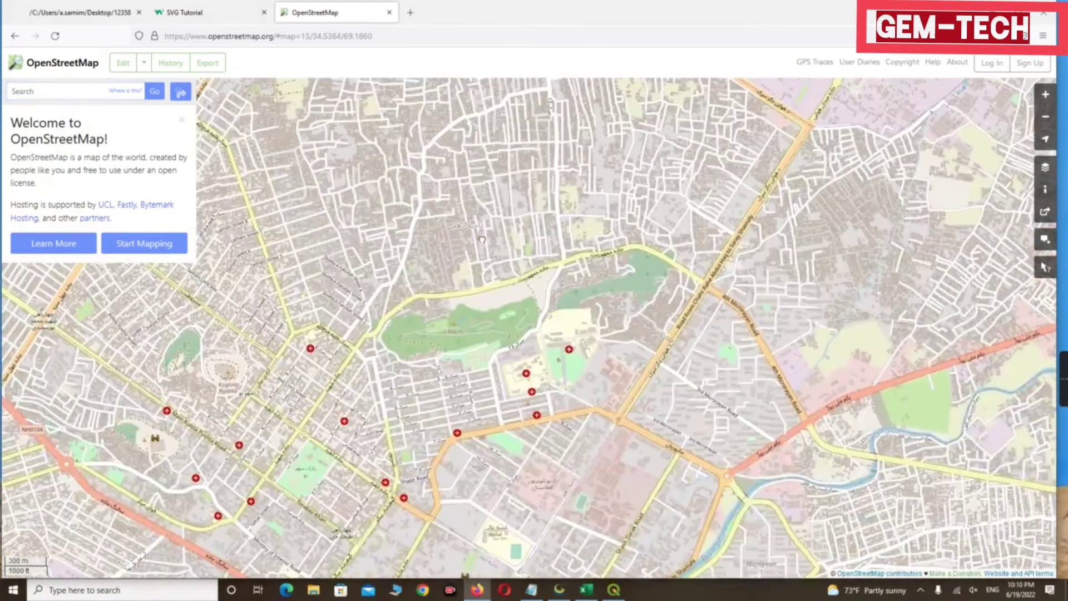
scroll(482, 277, down, 3)
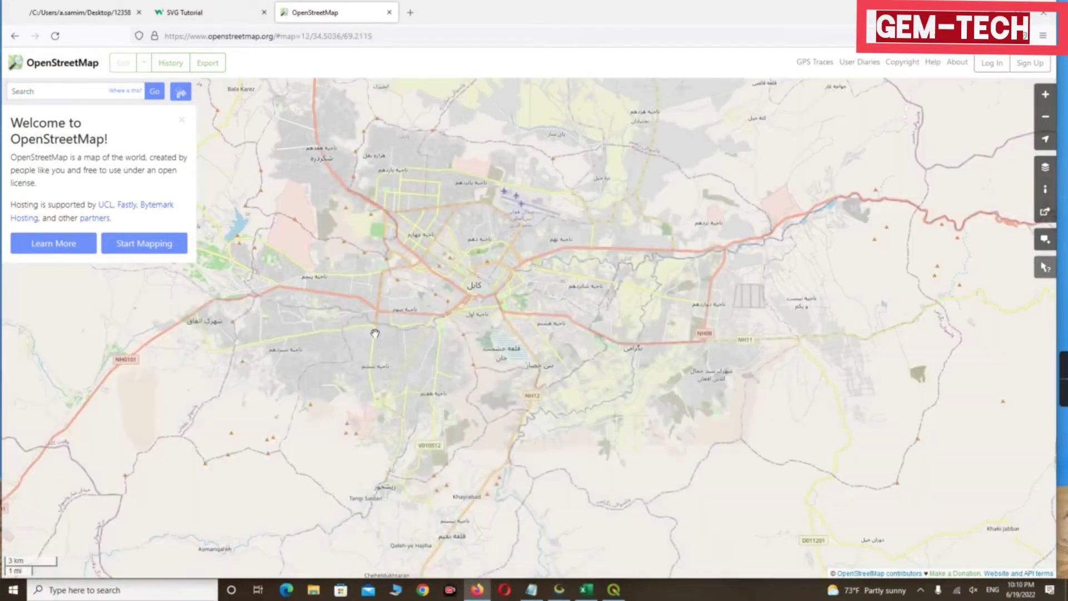
- Pan the map toward Yazd and centre it on the hatched lake and shore villages
drag(483, 277, 484, 225)
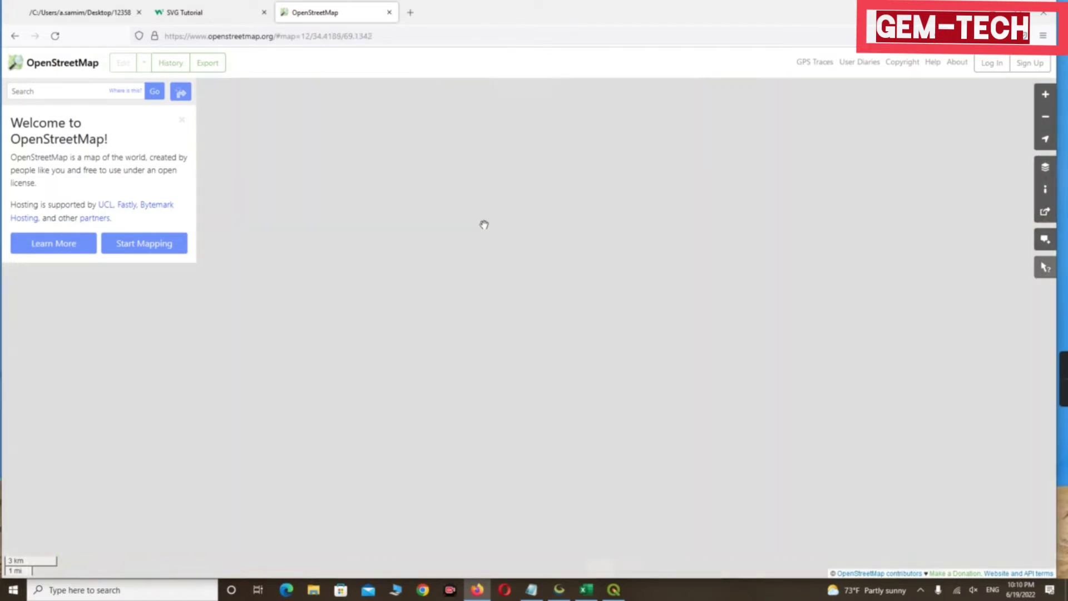
scroll(434, 321, down, 7)
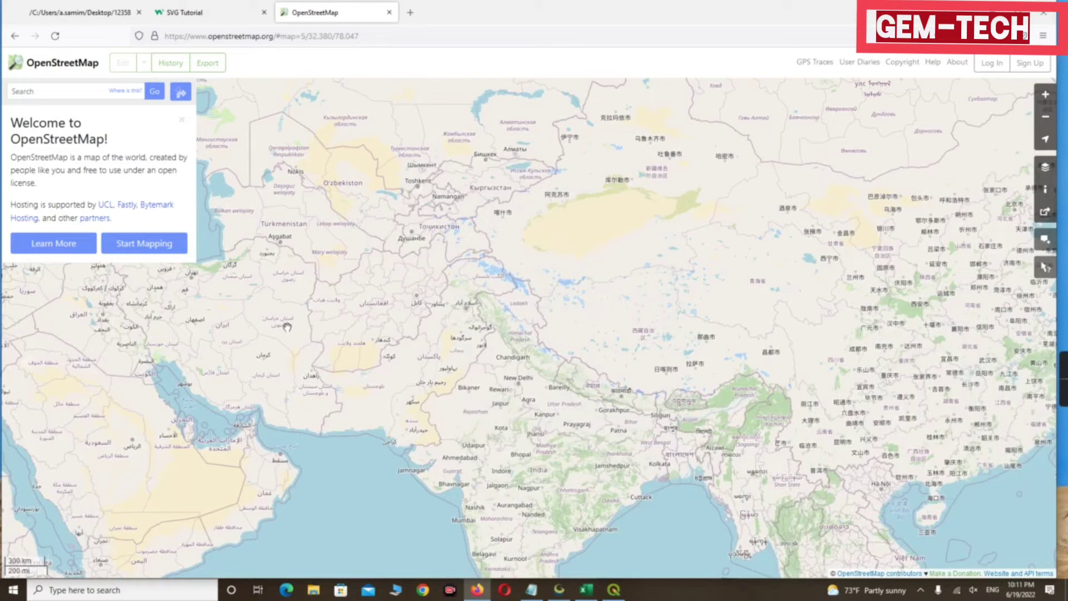
scroll(288, 325, up, 2)
drag(527, 272, 542, 258)
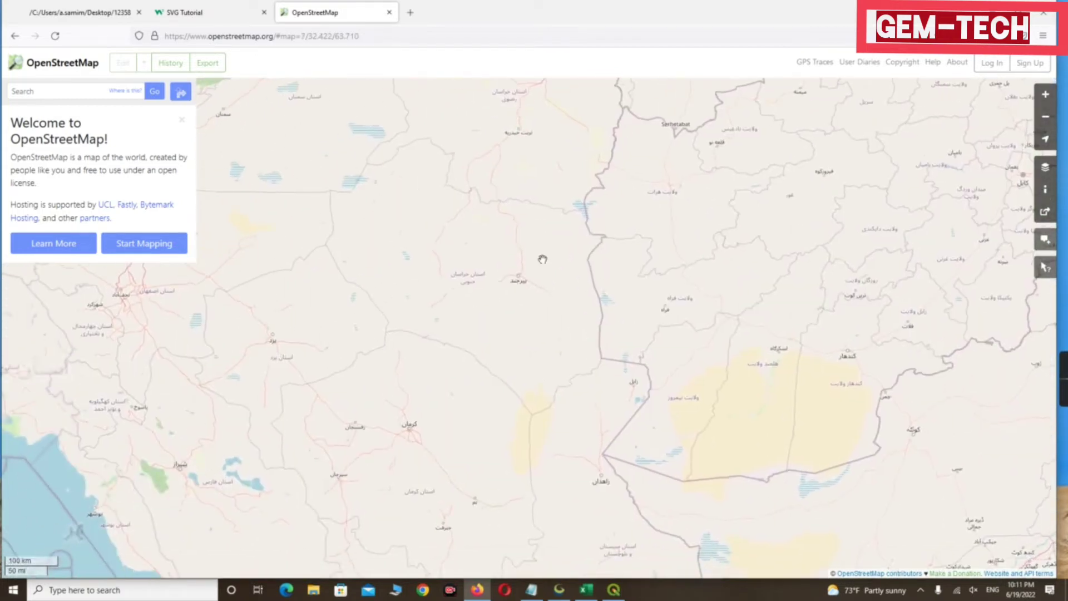
scroll(314, 325, up, 2)
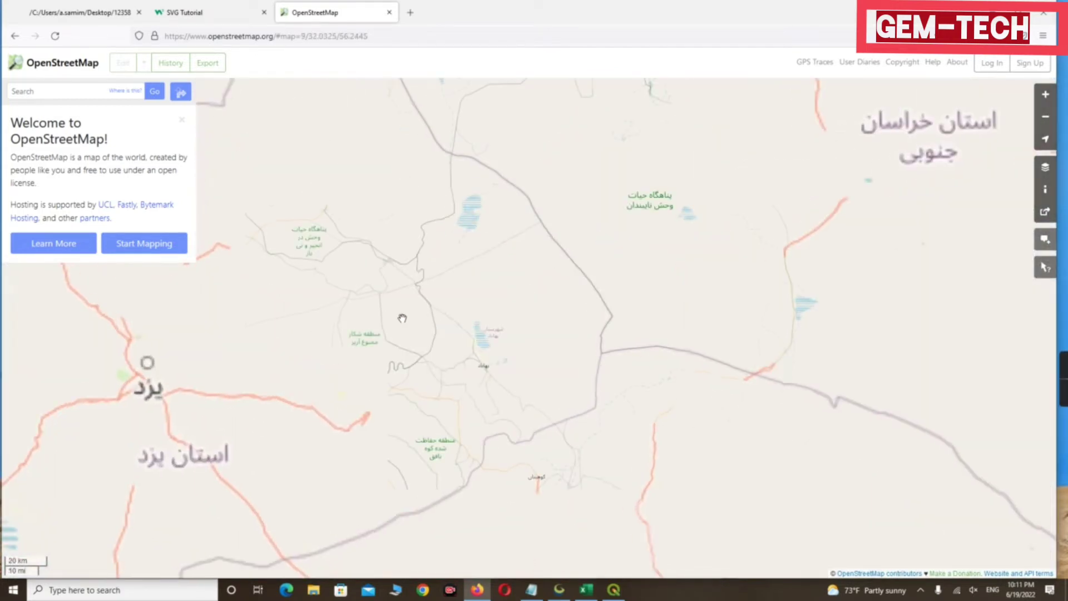
scroll(402, 319, up, 2)
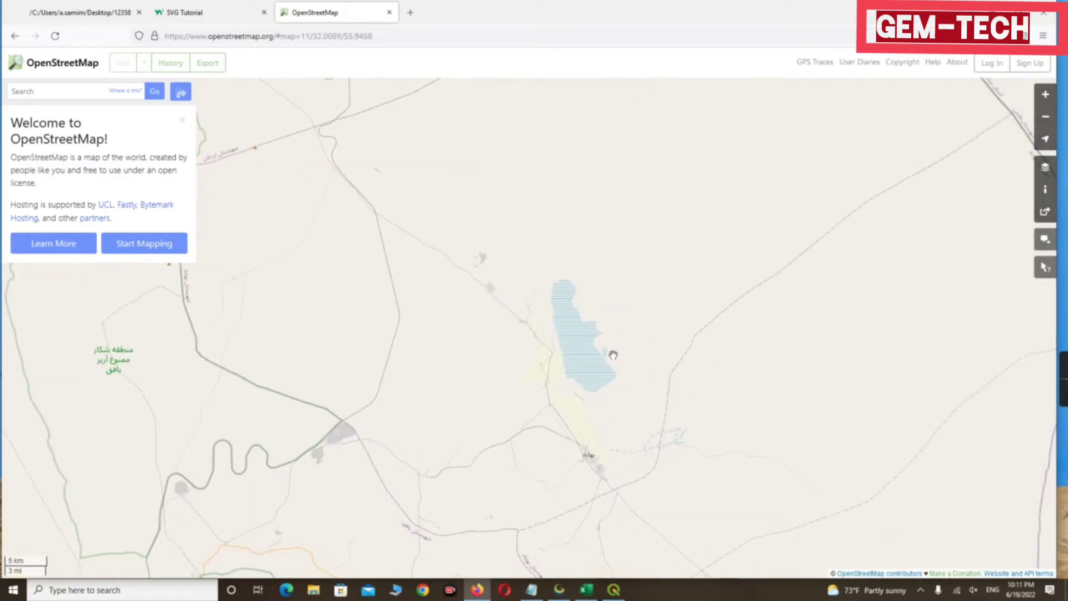
scroll(614, 355, up, 2)
drag(548, 359, 501, 359)
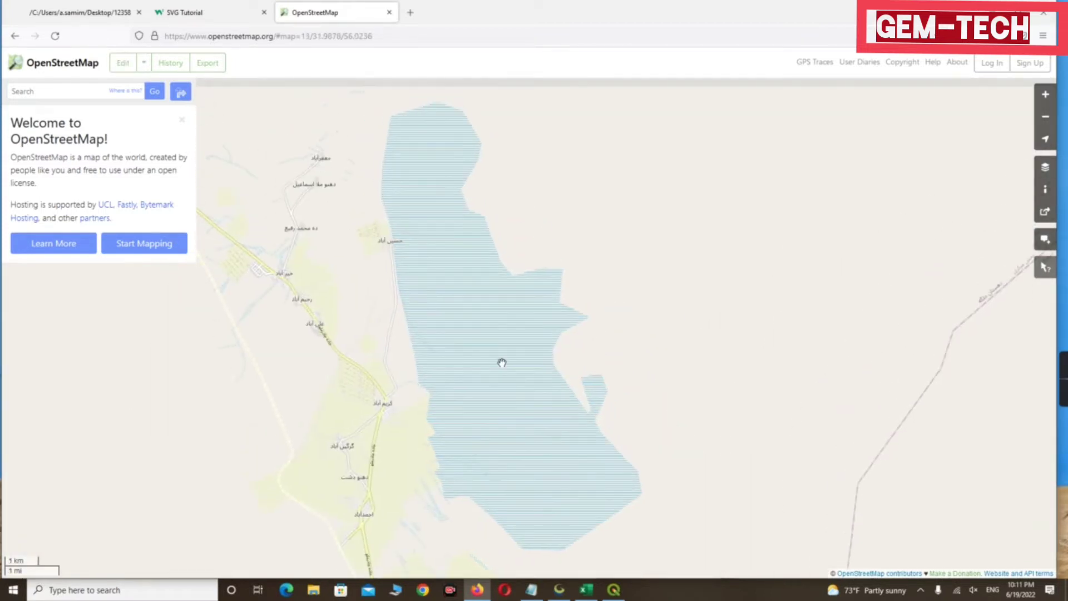
scroll(502, 359, down, 2)
scroll(501, 363, up, 2)
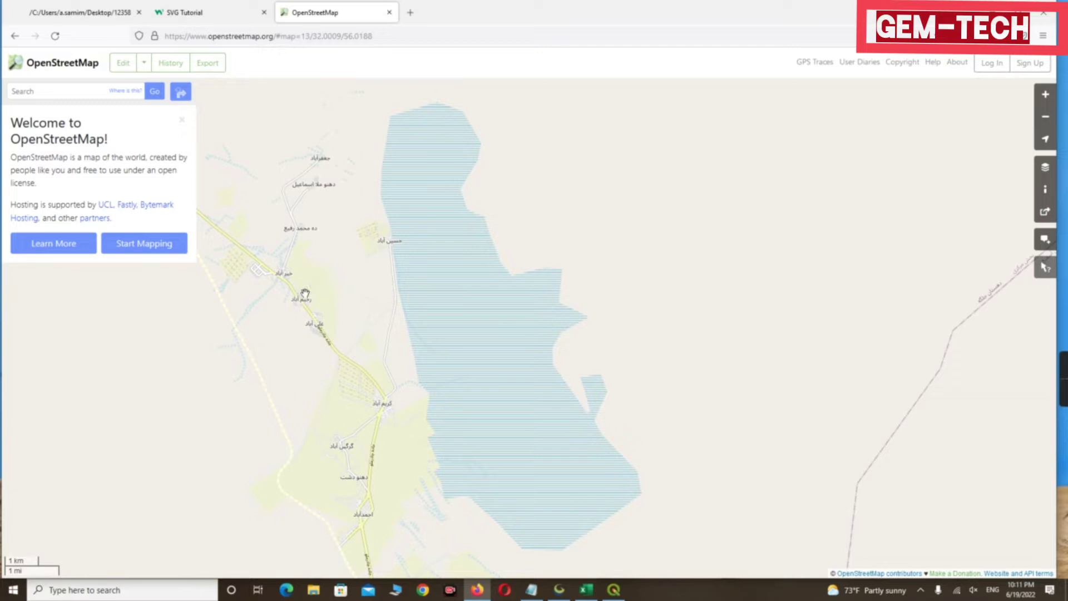
scroll(393, 286, up, 3)
scroll(394, 286, up, 2)
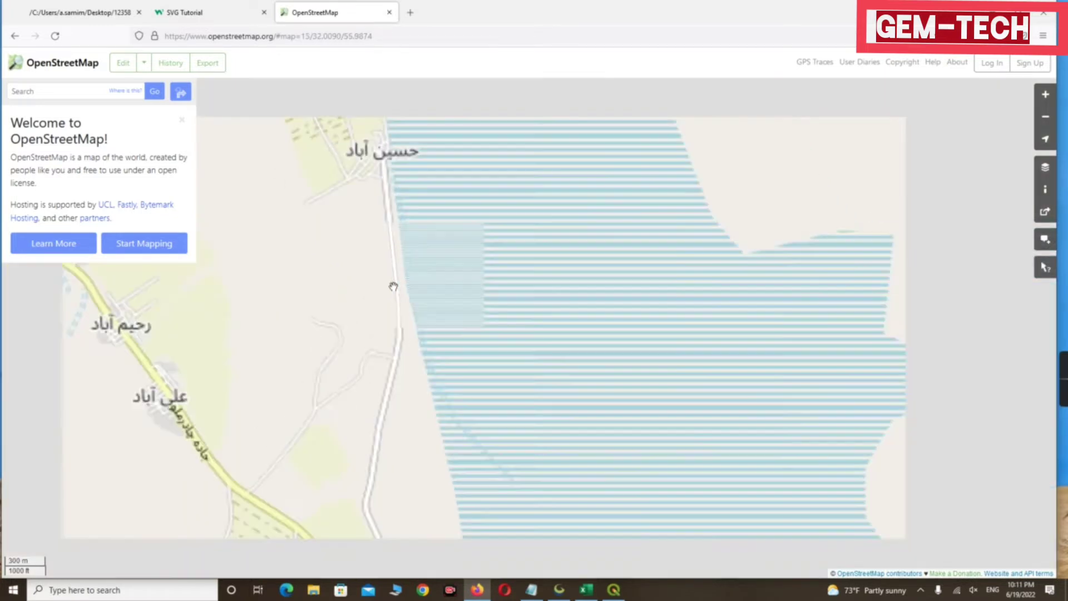
scroll(394, 286, down, 2)
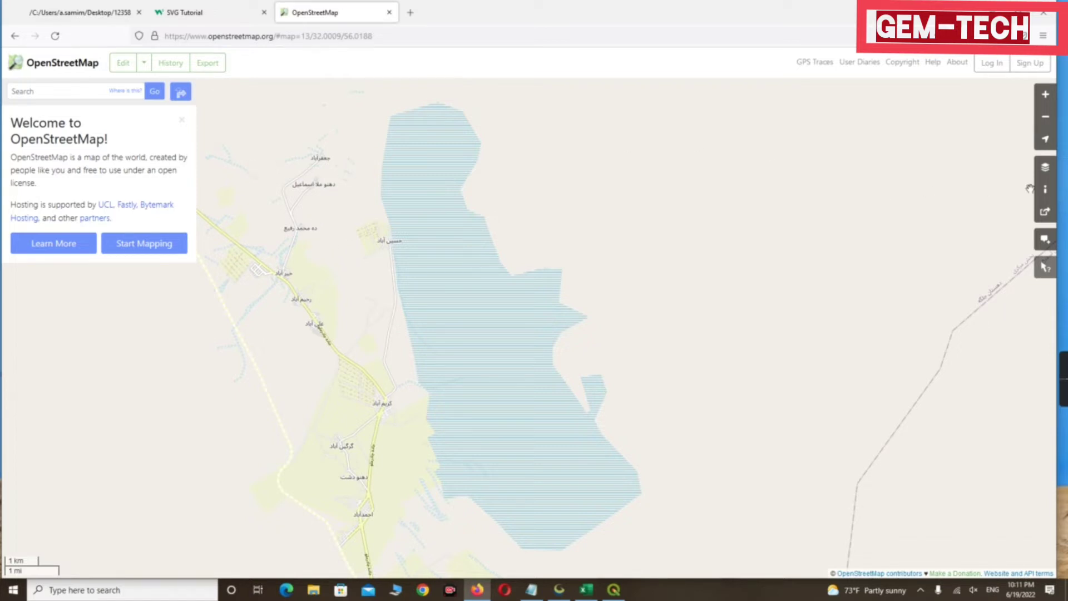
- Enable custom export dimensions in Share and shrink the selection from its top-right corner
click(1046, 214)
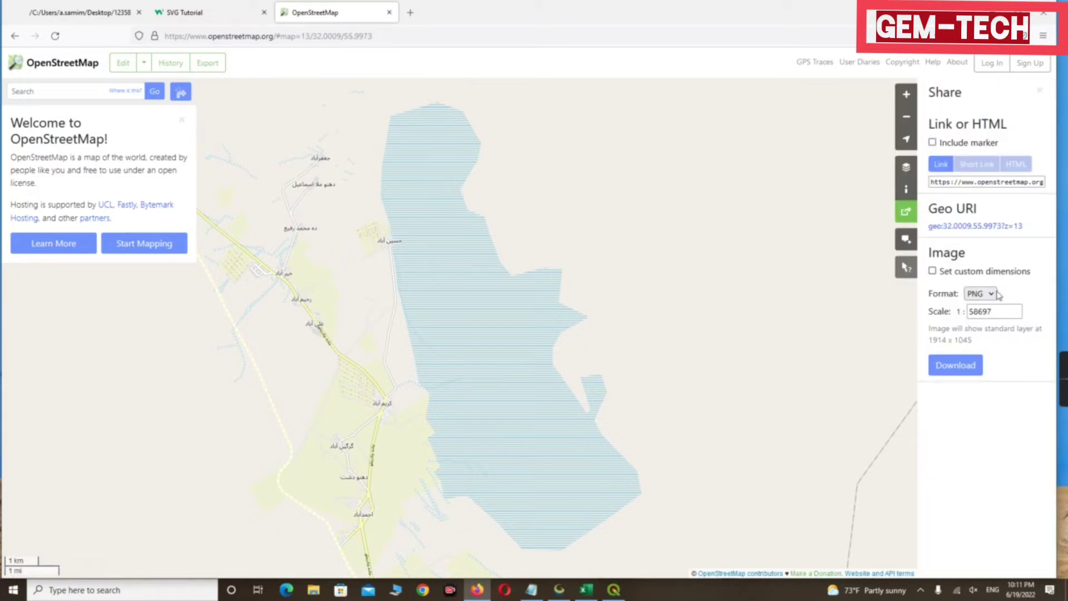
click(934, 271)
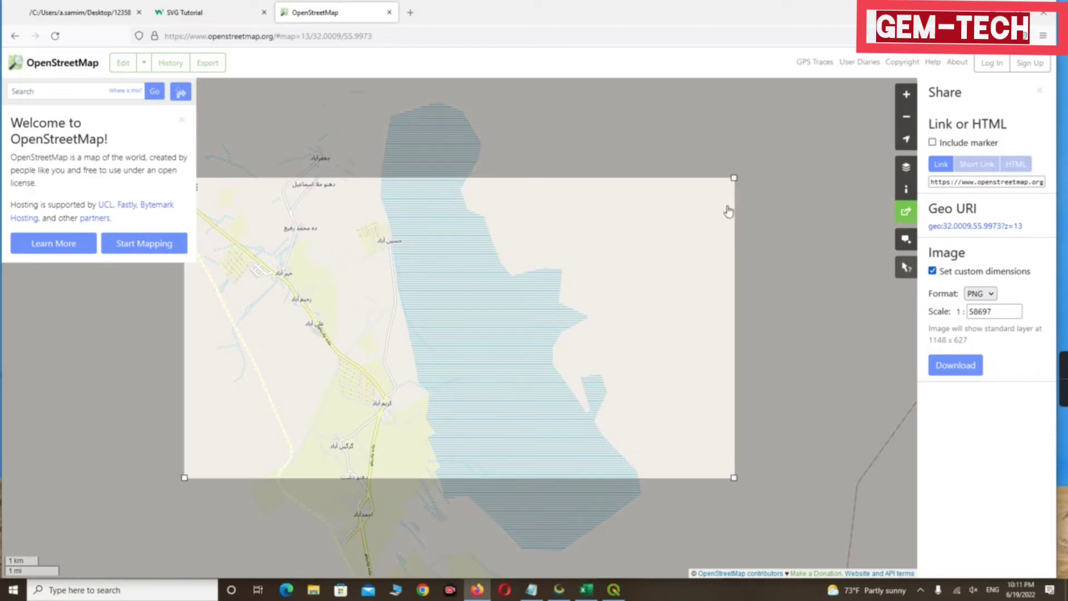
drag(734, 178, 591, 159)
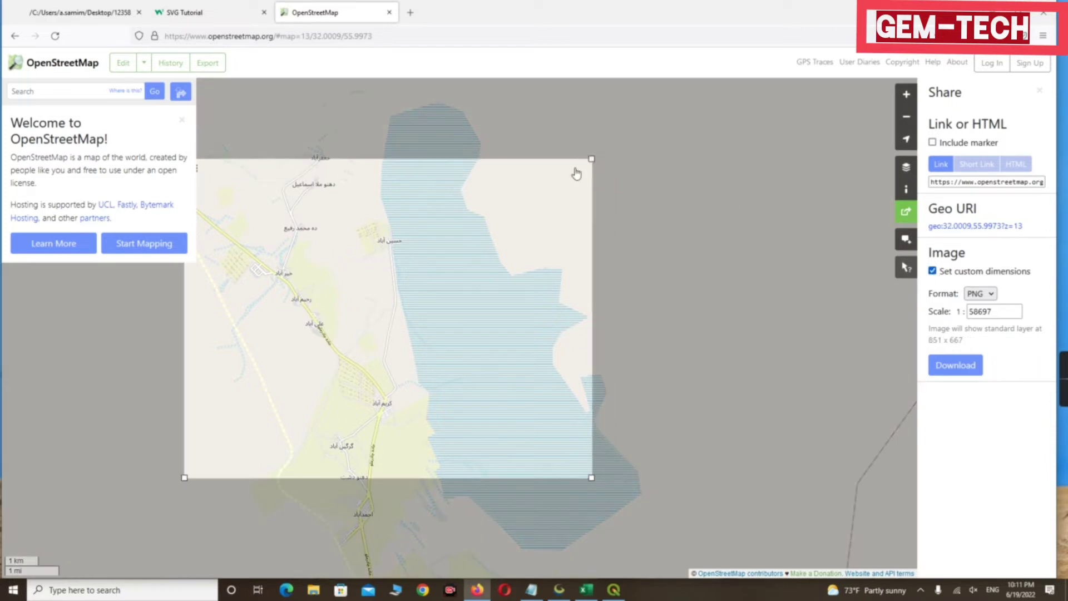
drag(479, 211, 562, 220)
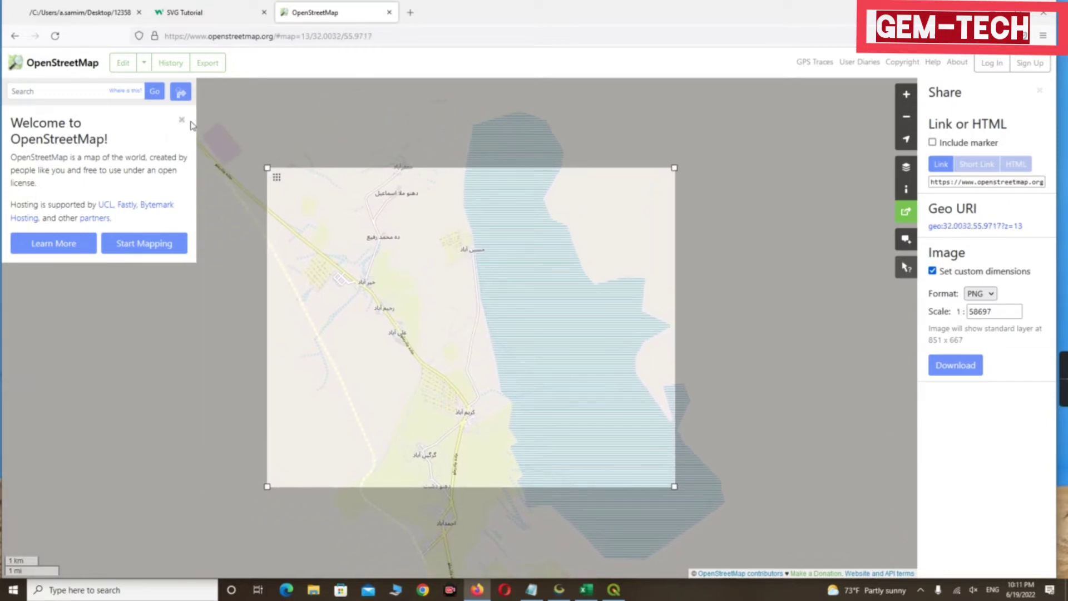
- Dismiss the welcome box and fit the selection over the lake and villages at 910 × 955
click(182, 121)
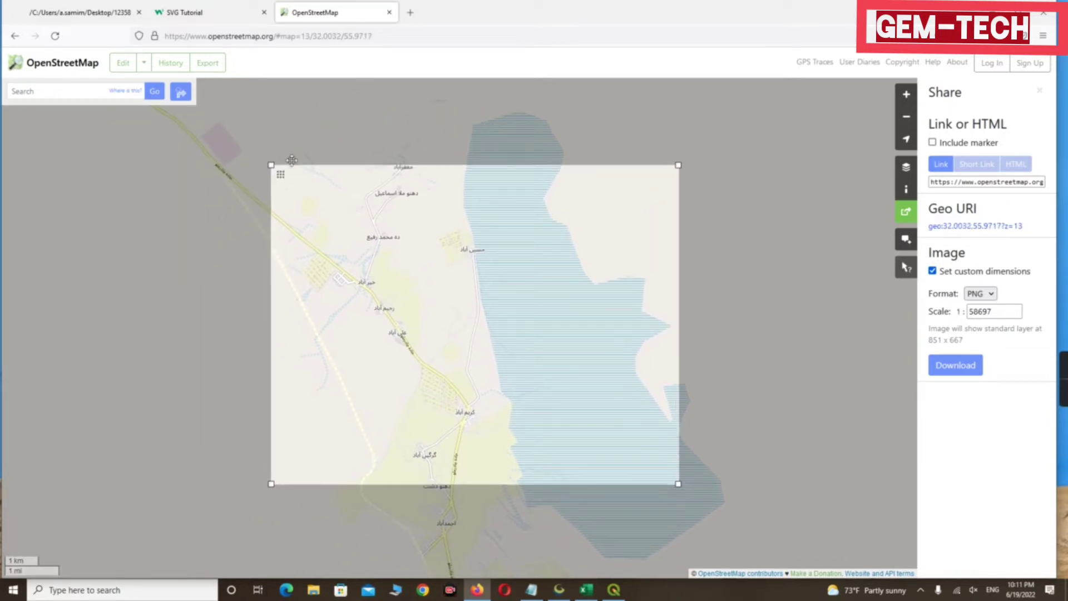
drag(276, 177, 295, 117)
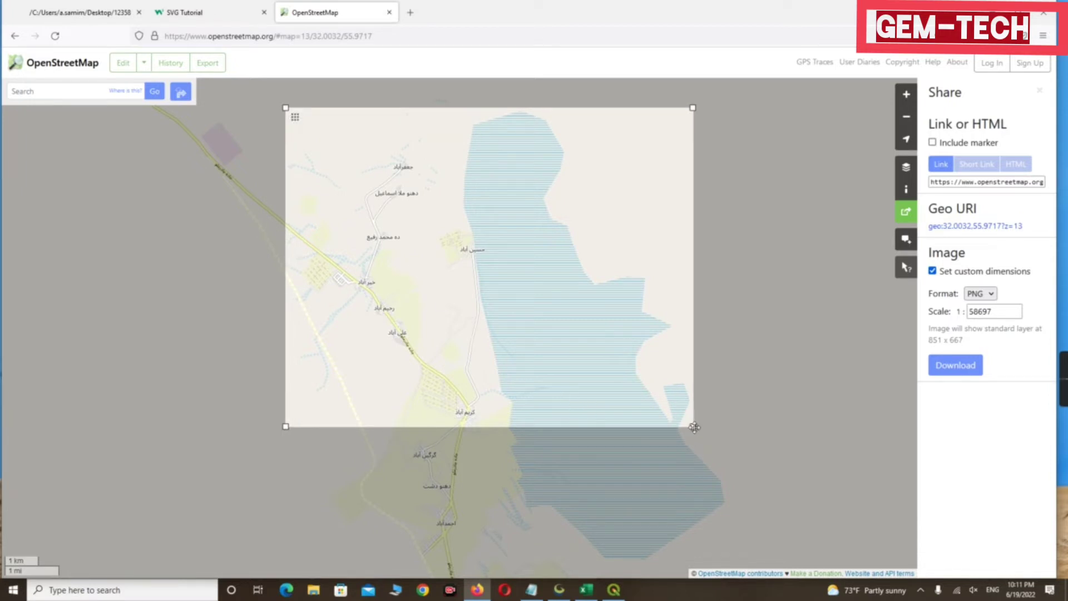
drag(695, 428, 725, 559)
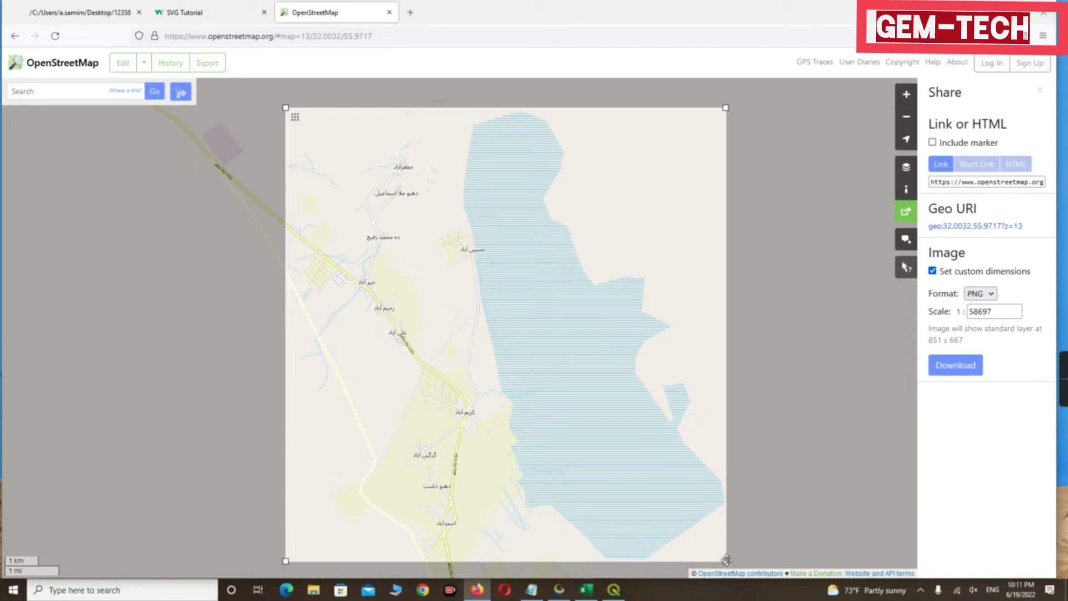
drag(725, 560, 723, 565)
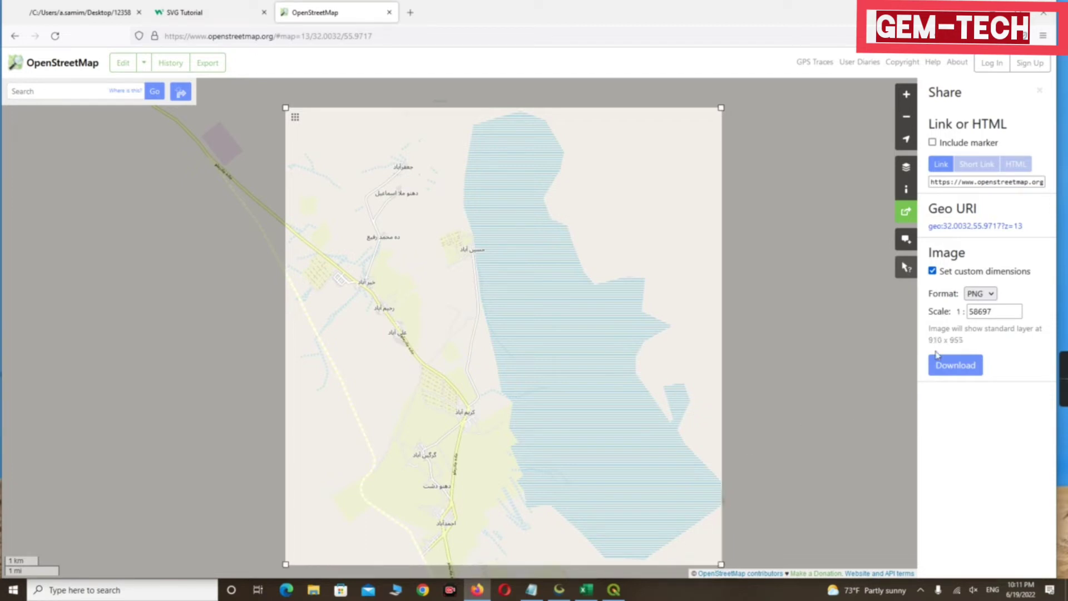
- Set the export format to SVG and download the framed 910 × 955 area
click(981, 293)
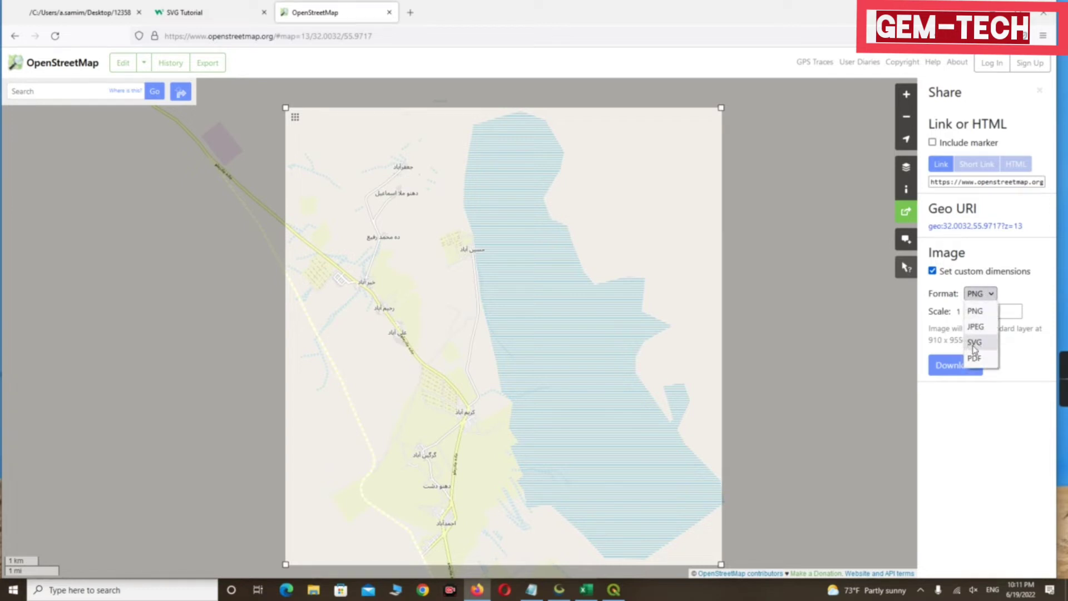
click(975, 342)
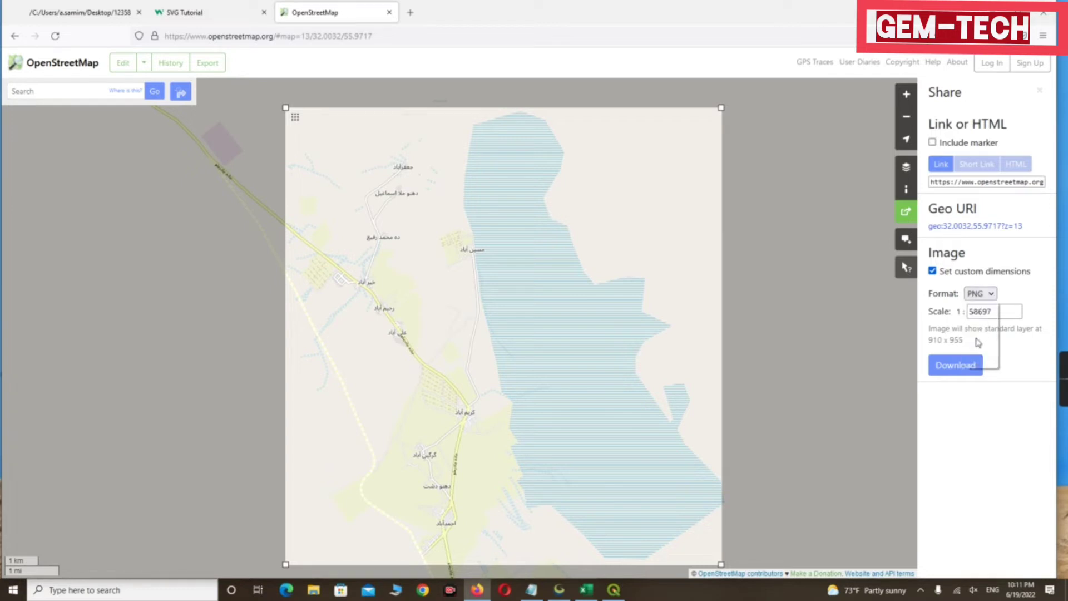
click(956, 365)
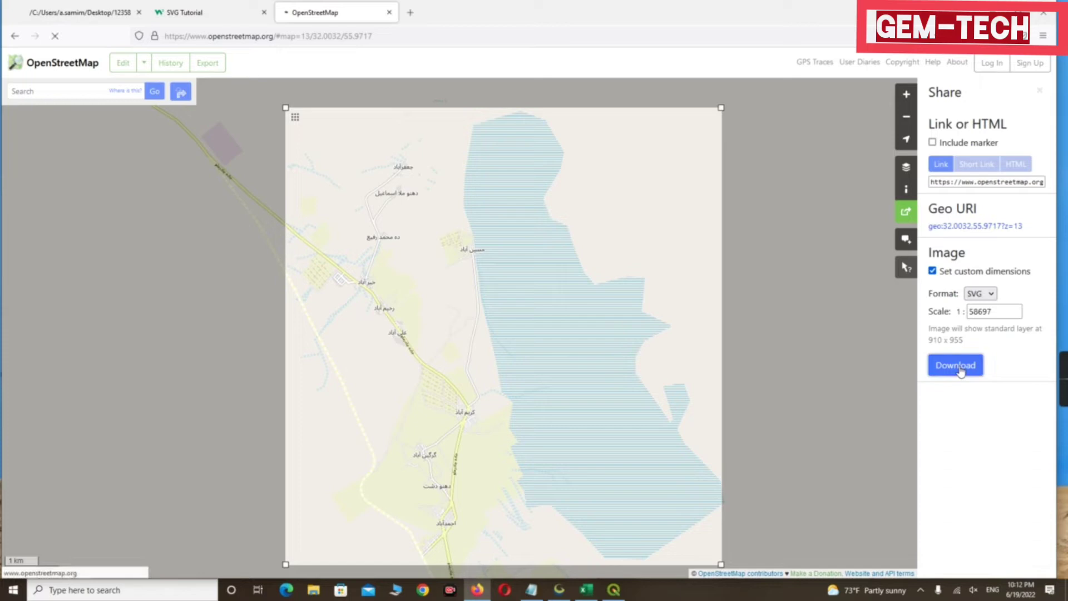